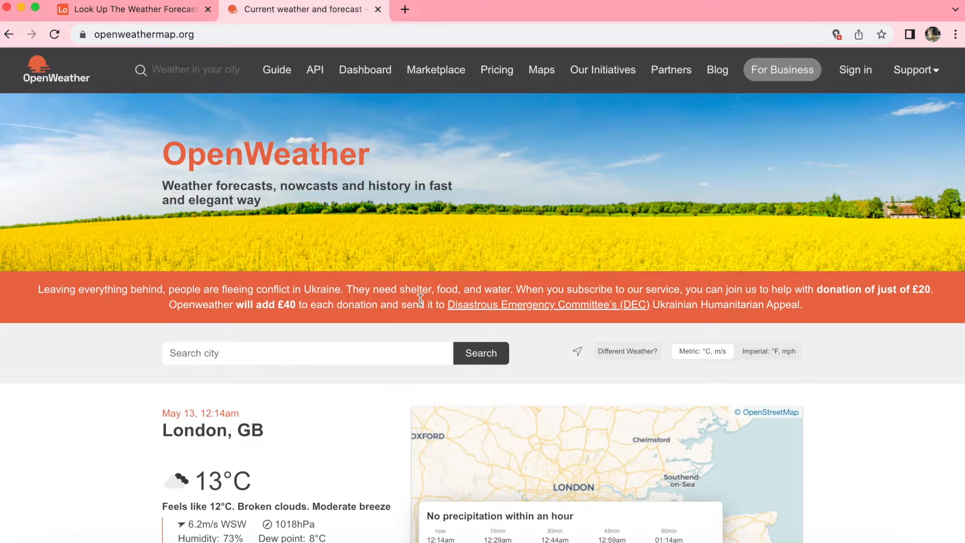
In the Airtable base, add the Data Fetcher app from the marketplace and sign up for it with Google.
click(169, 13)
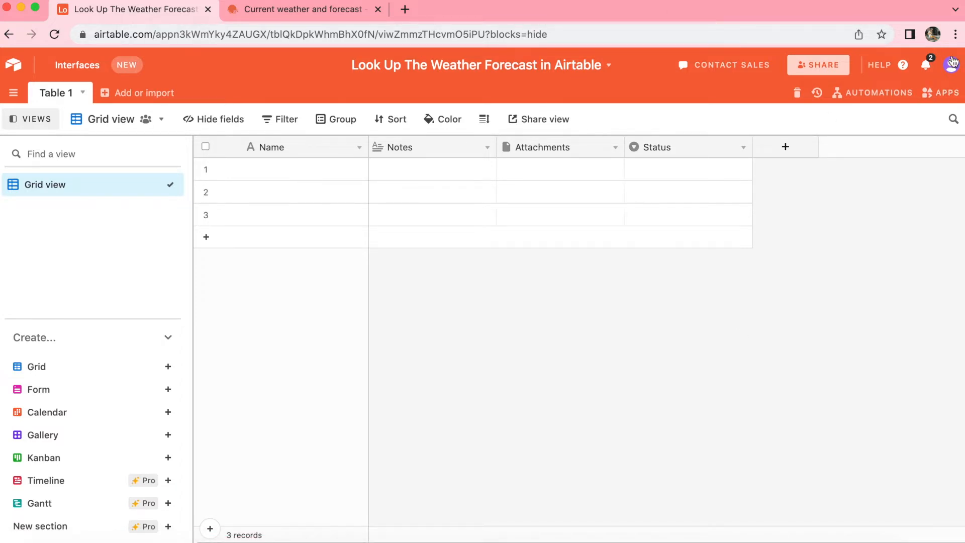
click(942, 103)
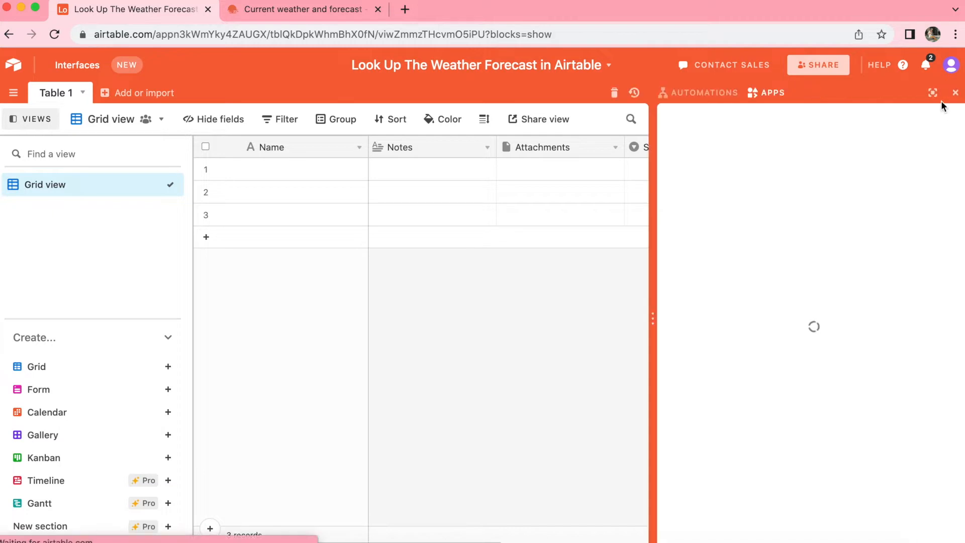
click(819, 447)
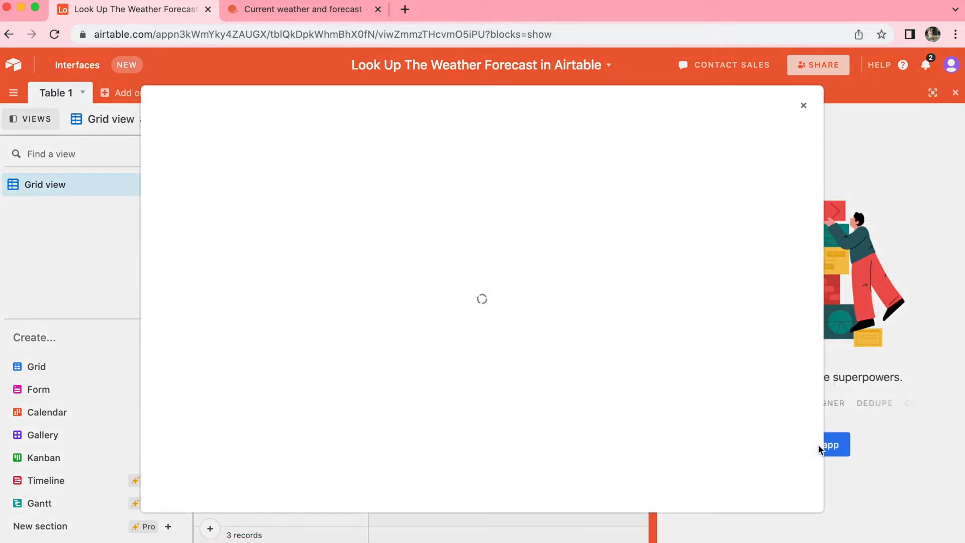
click(654, 151)
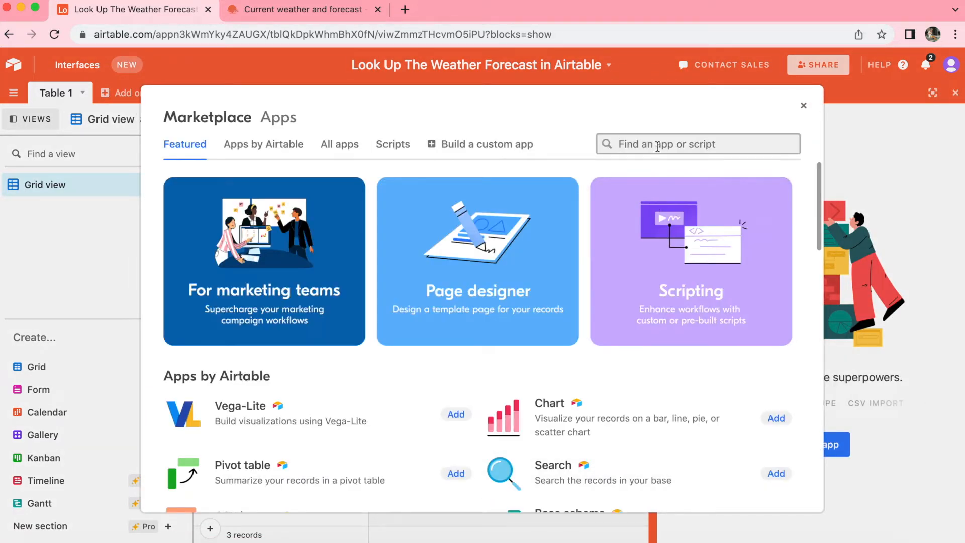
text(data fetch)
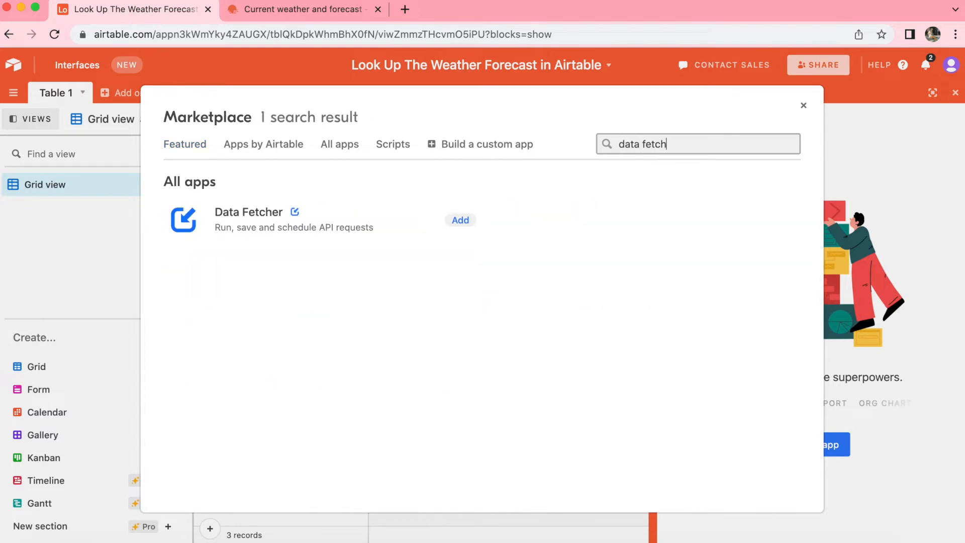
click(460, 221)
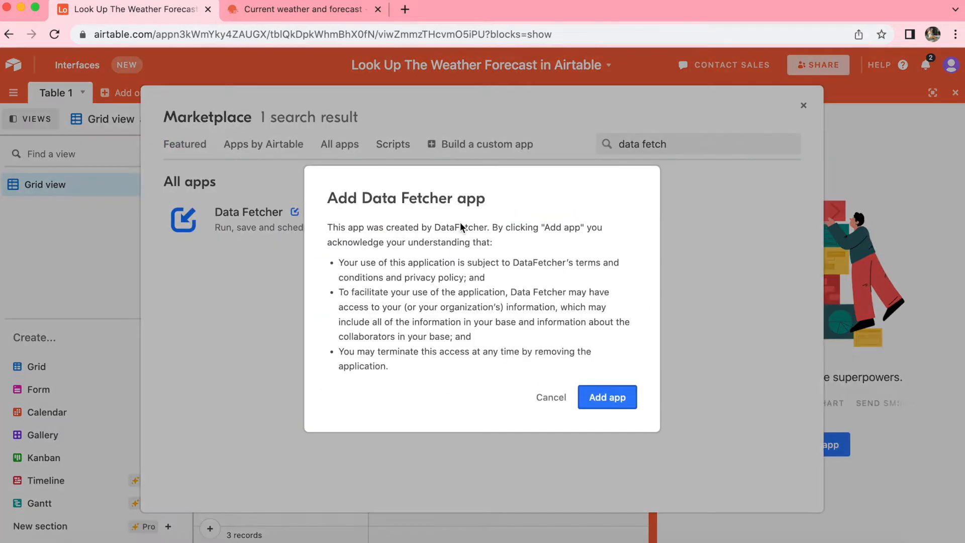
click(606, 400)
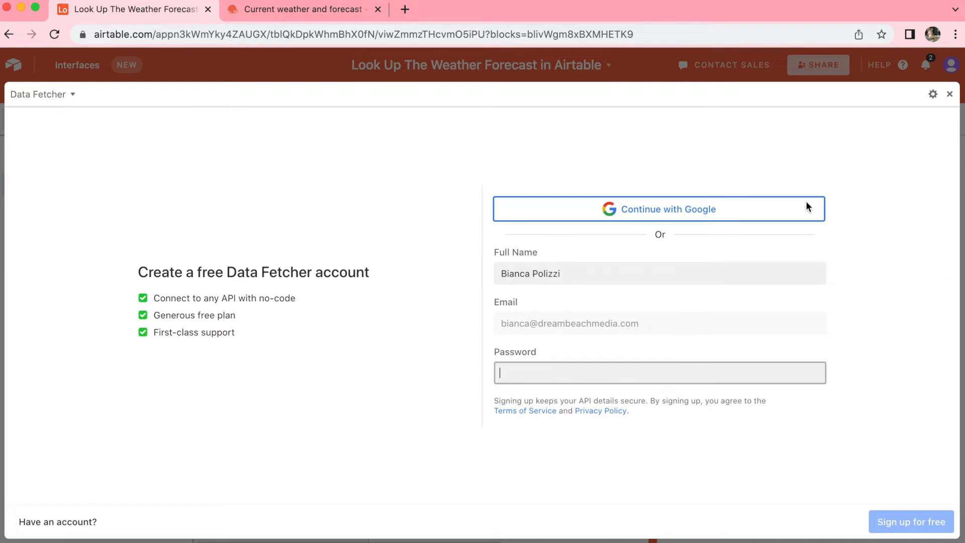
click(673, 217)
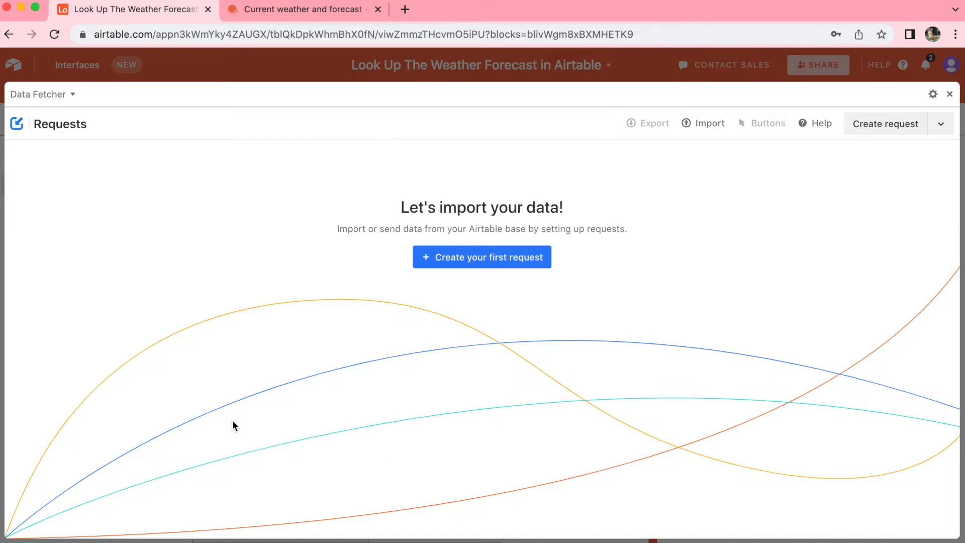
Create the first Data Fetcher request and name it "Fetch The Weather Forecast".
click(454, 255)
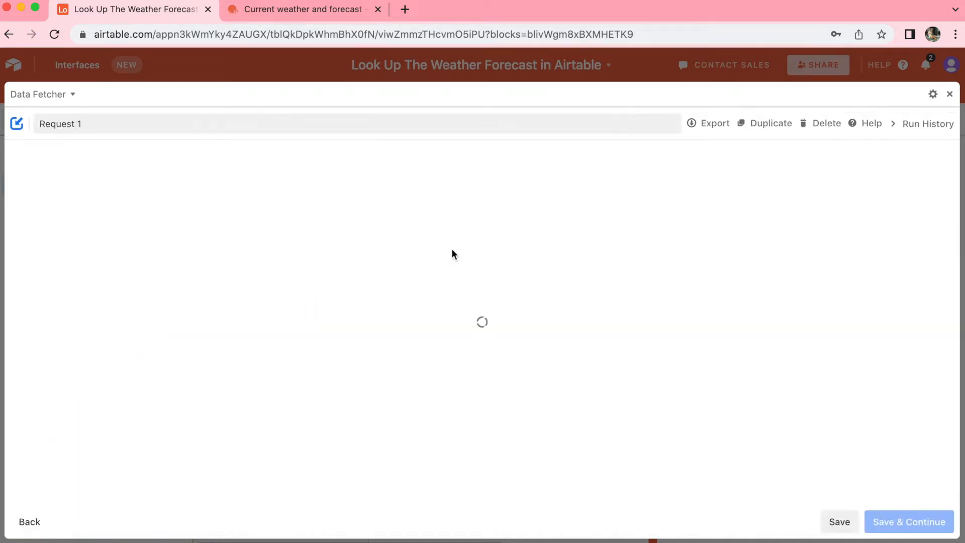
click(92, 126)
drag(92, 126, 38, 129)
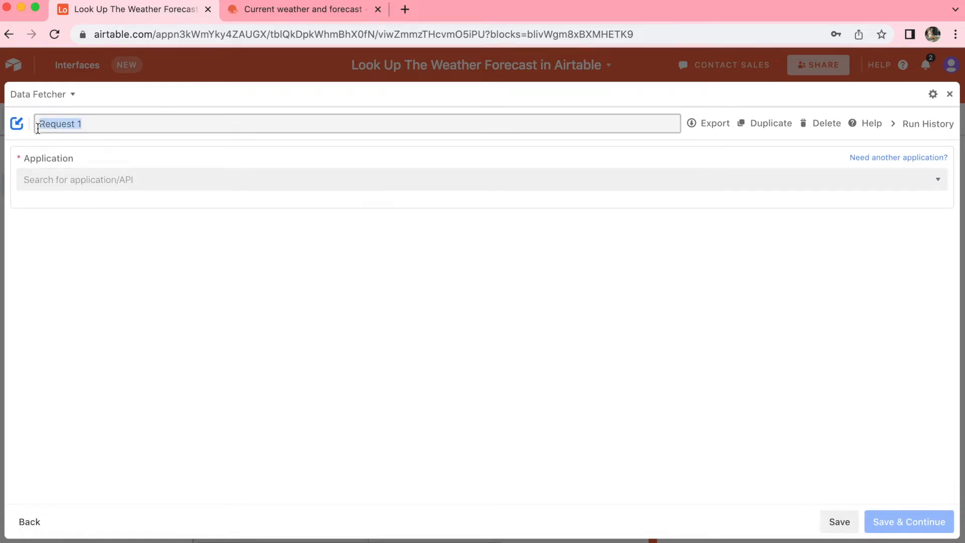
text(Fetch The Weather Forecast)
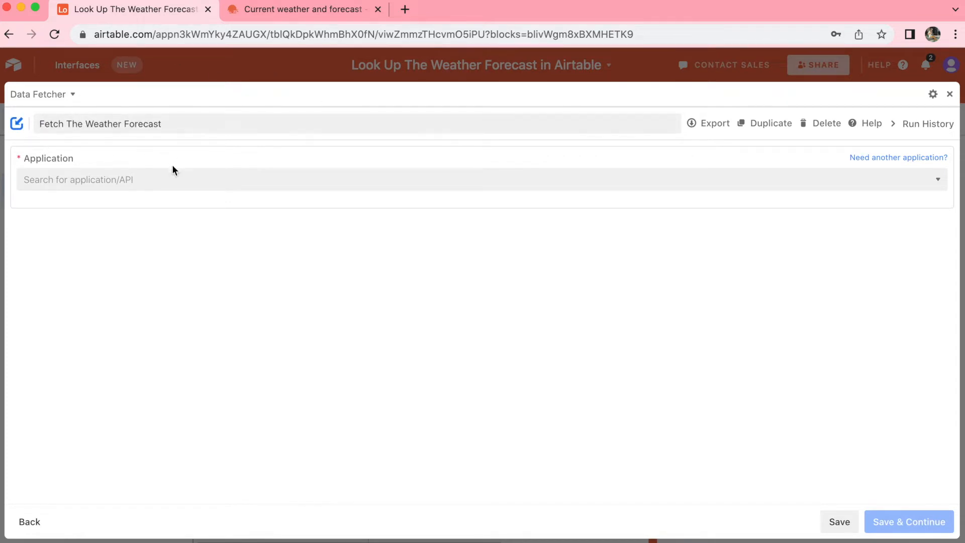
Set the request's application to OpenWeather.
click(153, 177)
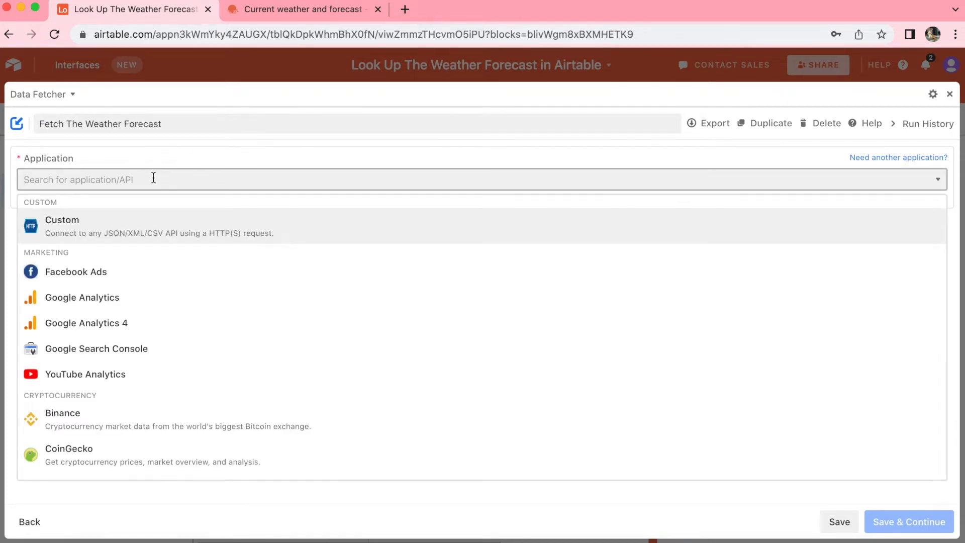
text(OPenwea)
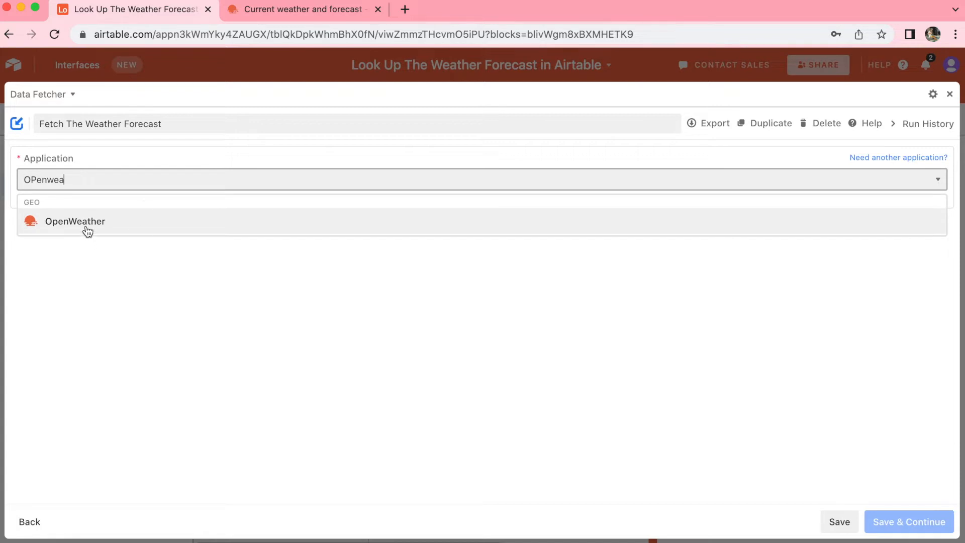
click(86, 229)
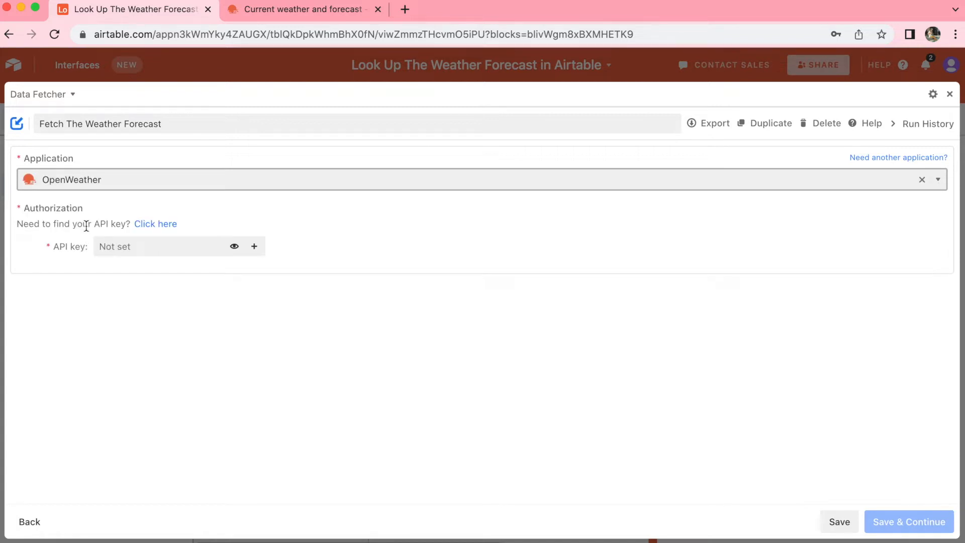
Get the API key from the OpenWeather account page and paste it into the request's API key field.
click(154, 223)
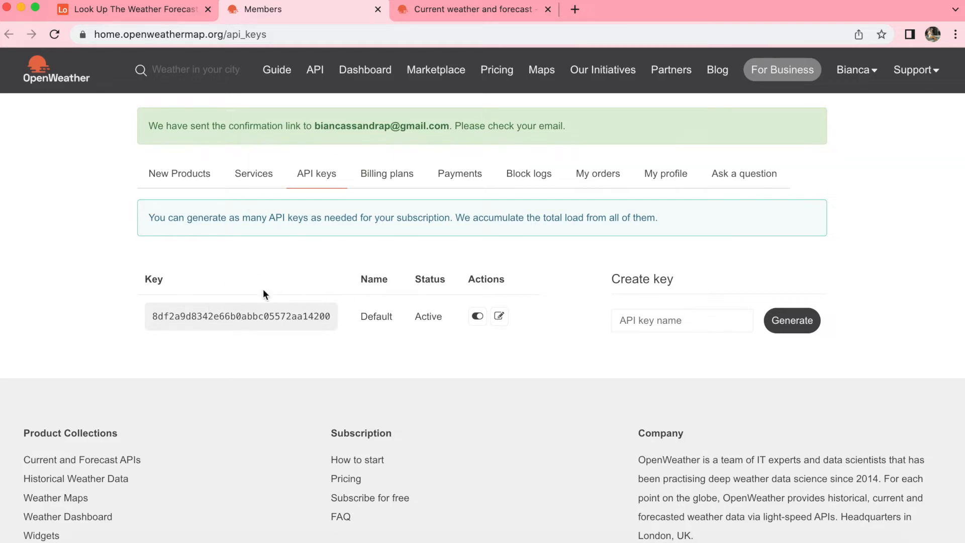
click(169, 10)
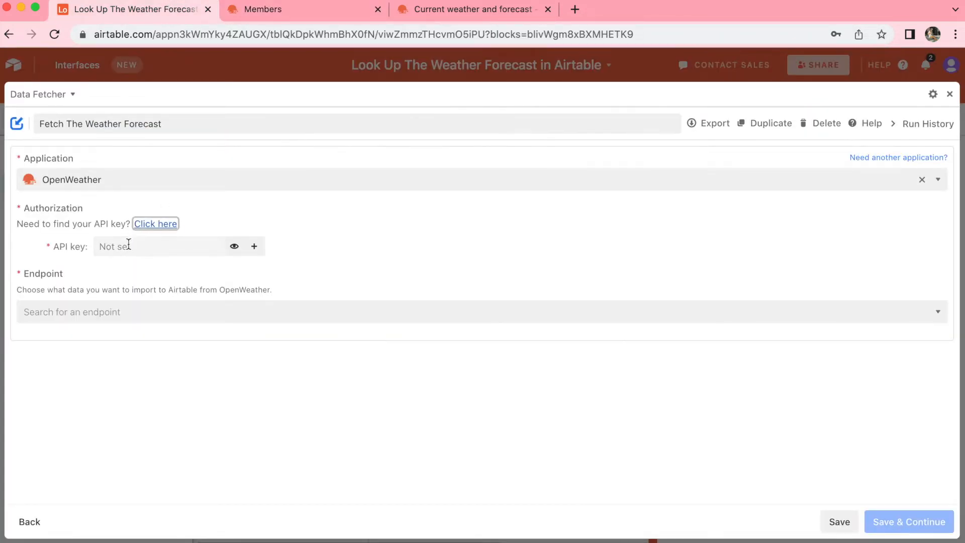
click(167, 247)
key(super+v)
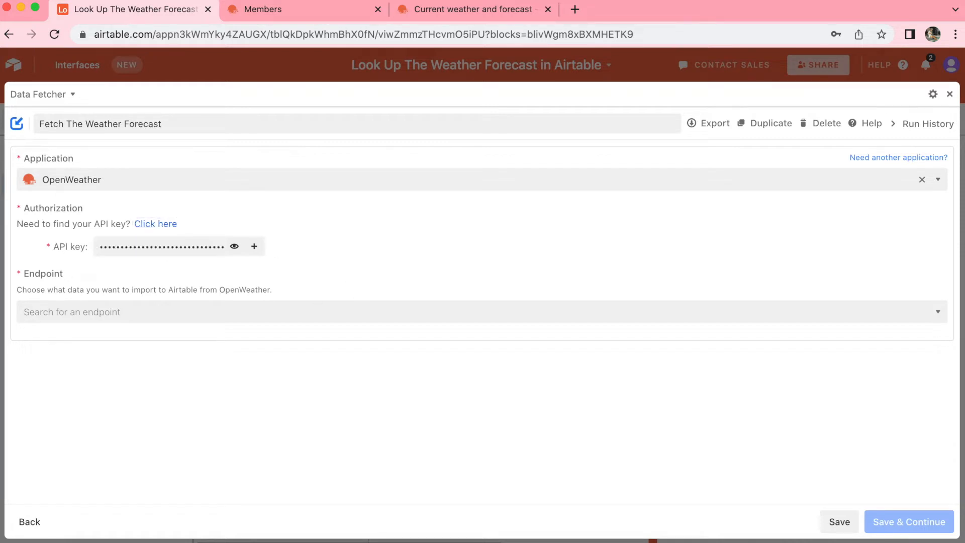
Choose the "Current weather & forecast for location(s)" endpoint, then save the request and continue to its settings.
click(249, 308)
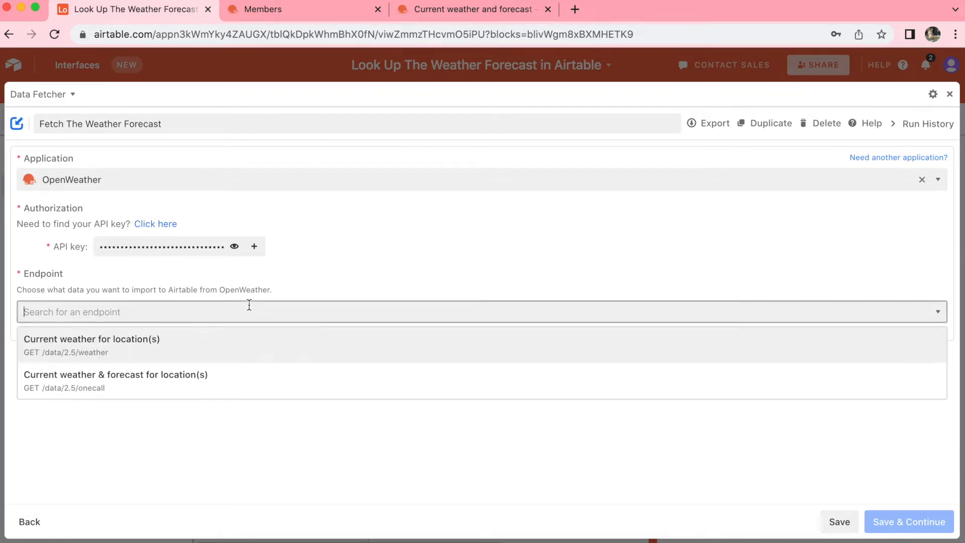
click(191, 389)
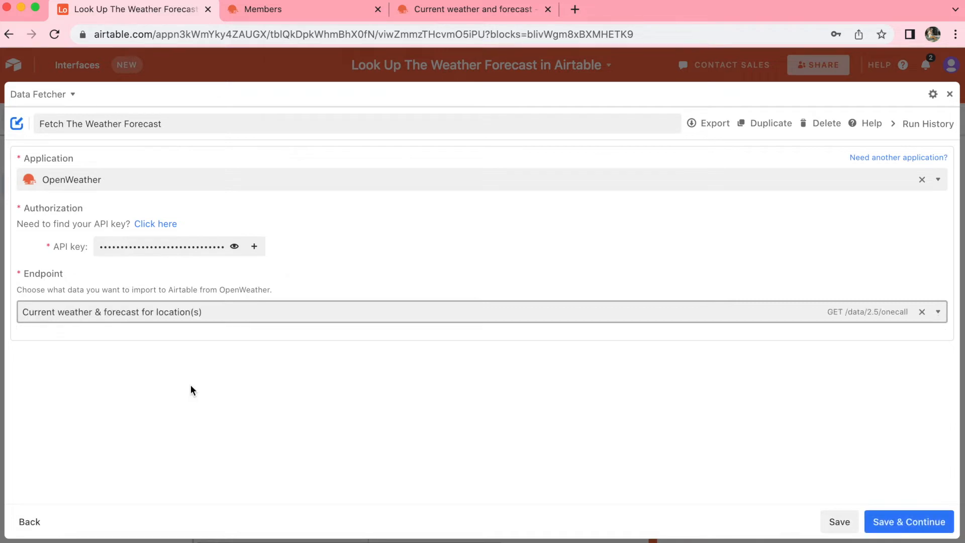
click(928, 529)
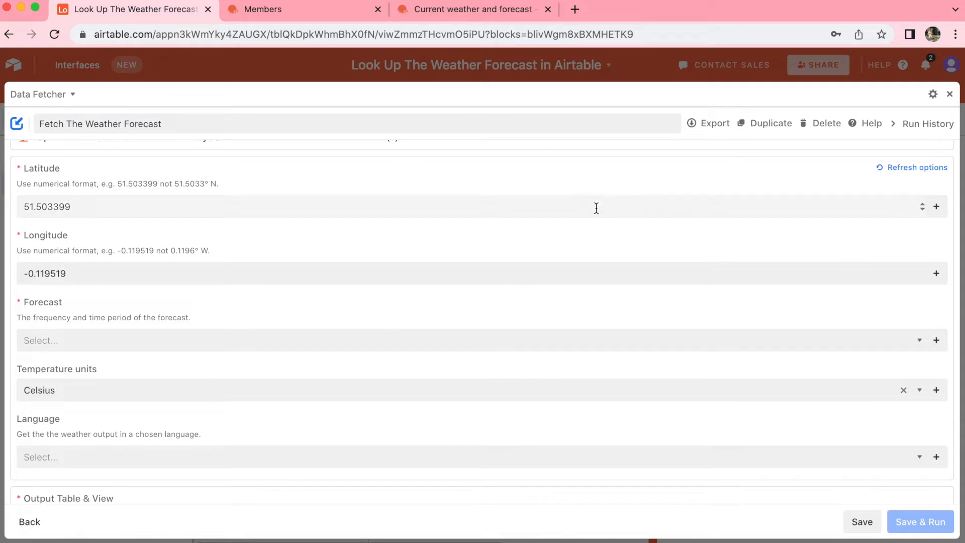
Set the forecast to "Hourly forecast for 48 hours" and the temperature units to Celsius, leaving the language unset.
click(173, 335)
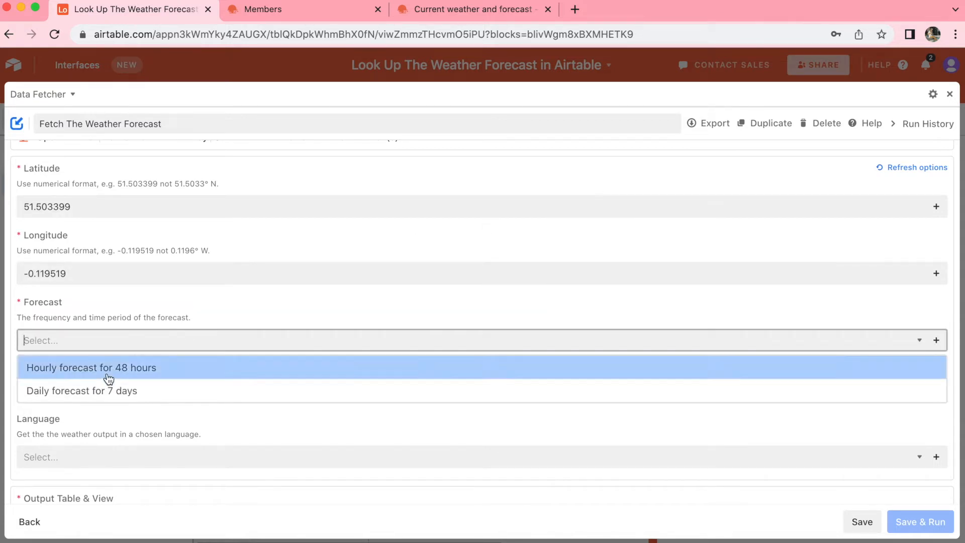
click(109, 377)
click(97, 355)
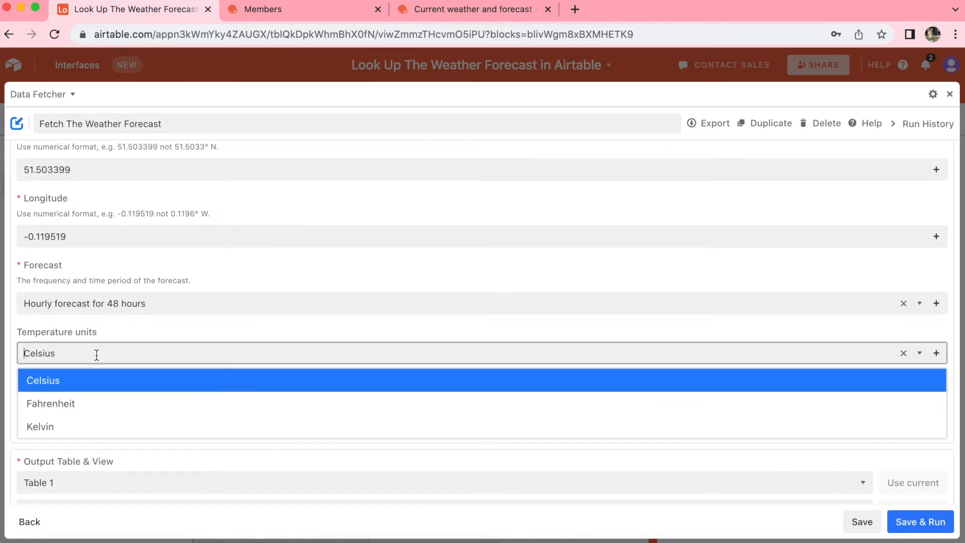
click(50, 386)
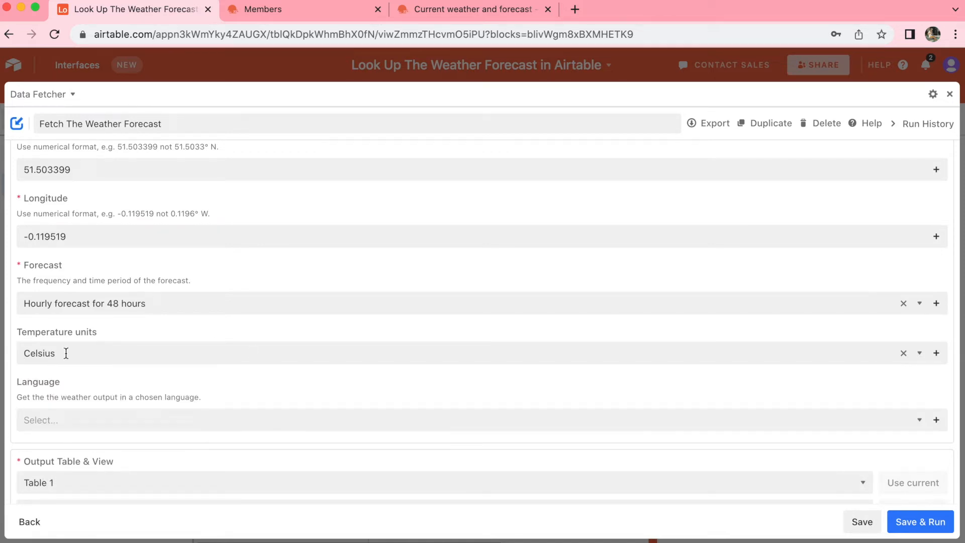
click(221, 420)
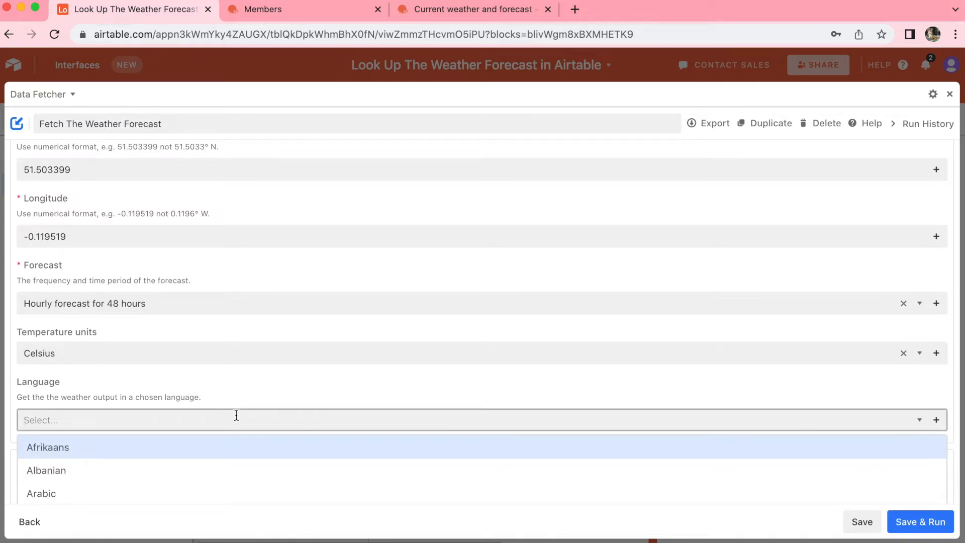
click(257, 397)
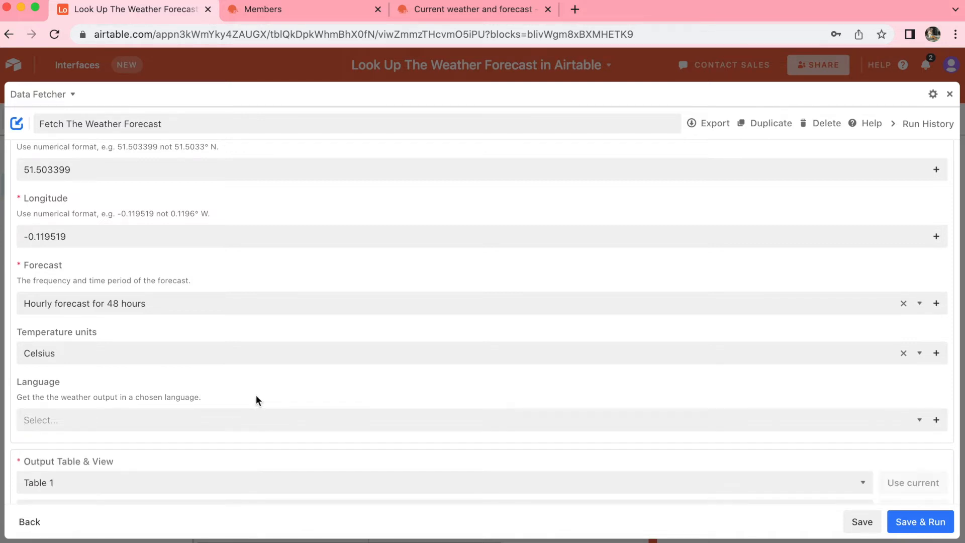
Save and run the request with Table 1 and Grid view as output, accepting the output table update.
scroll(256, 396, down, 2)
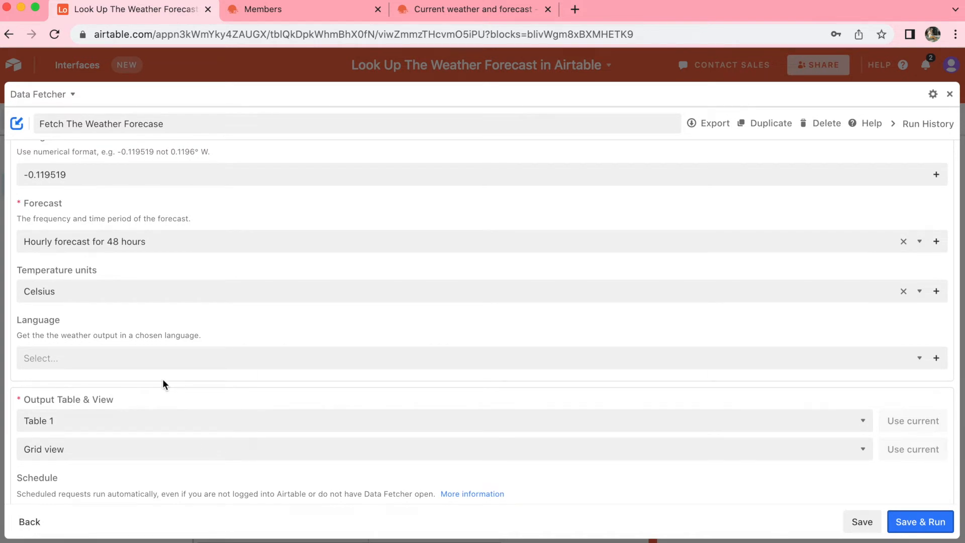
scroll(163, 382, down, 3)
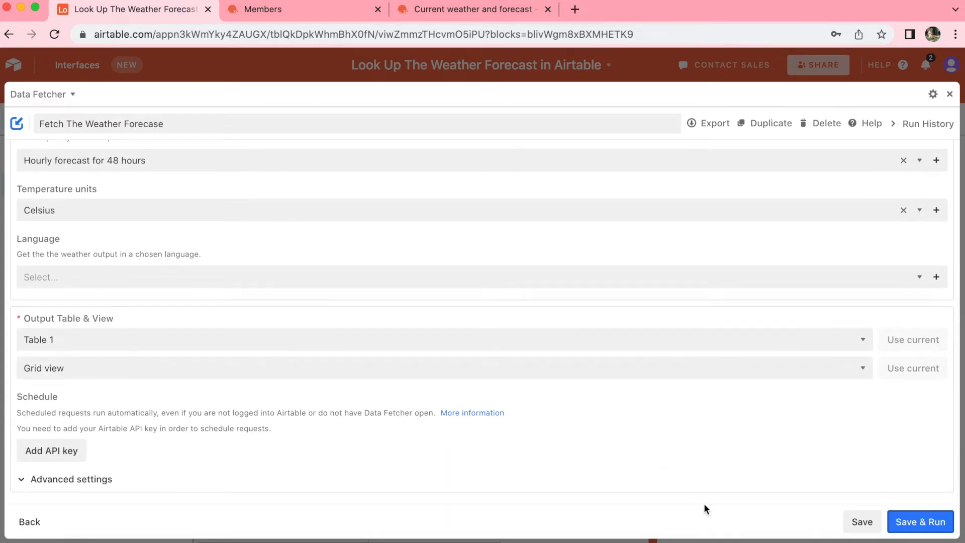
click(922, 521)
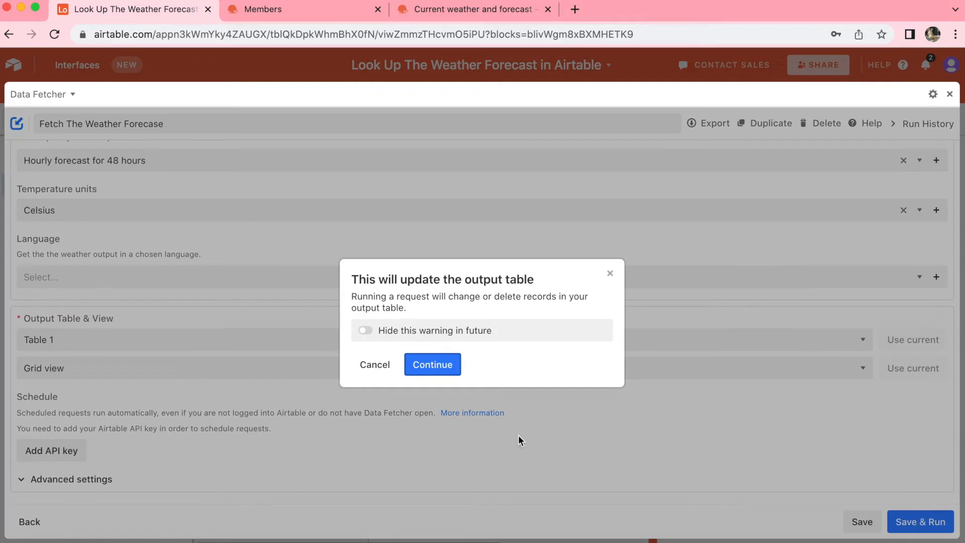
click(445, 366)
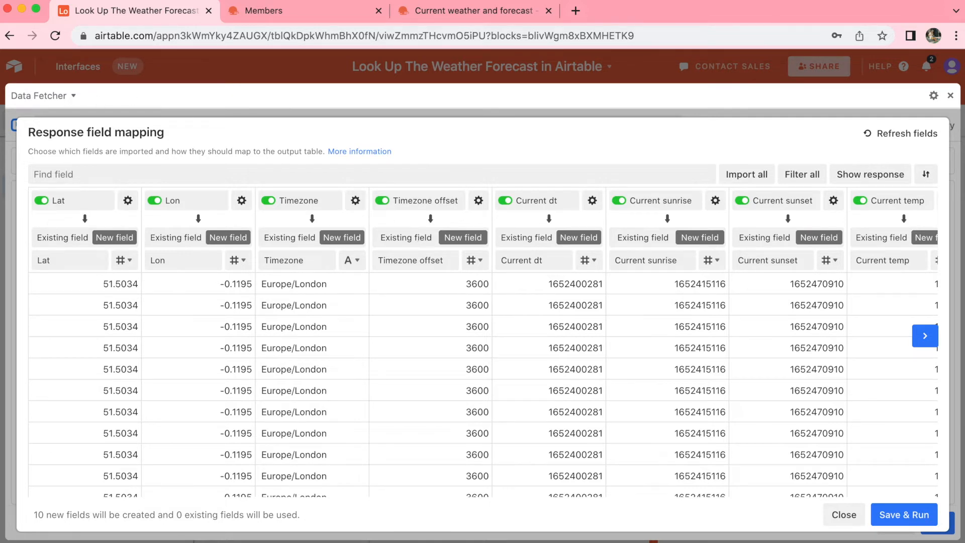
Exclude the Lat field from the imported response fields.
click(49, 203)
click(49, 205)
click(48, 204)
click(49, 204)
click(48, 206)
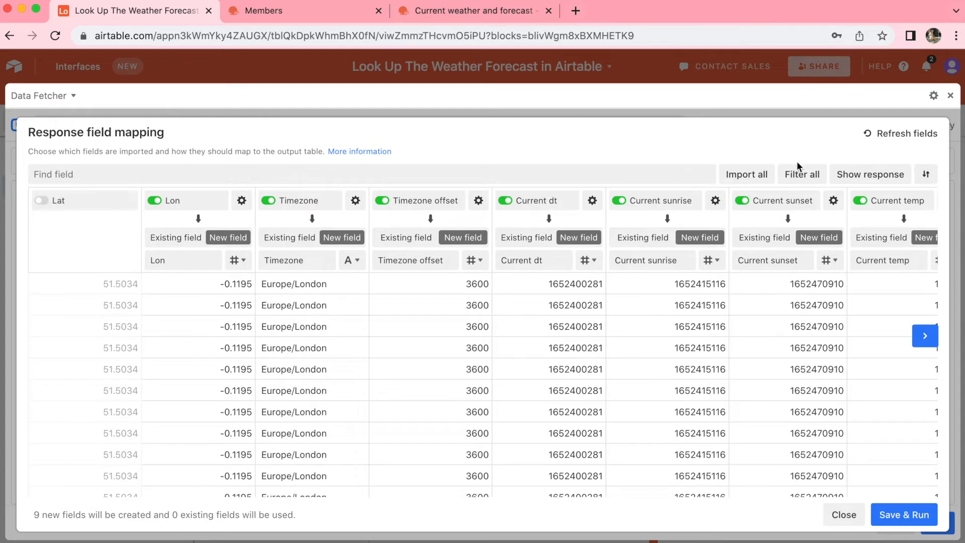
Exclude all response fields from the import, then find and include only the Hour field.
click(801, 173)
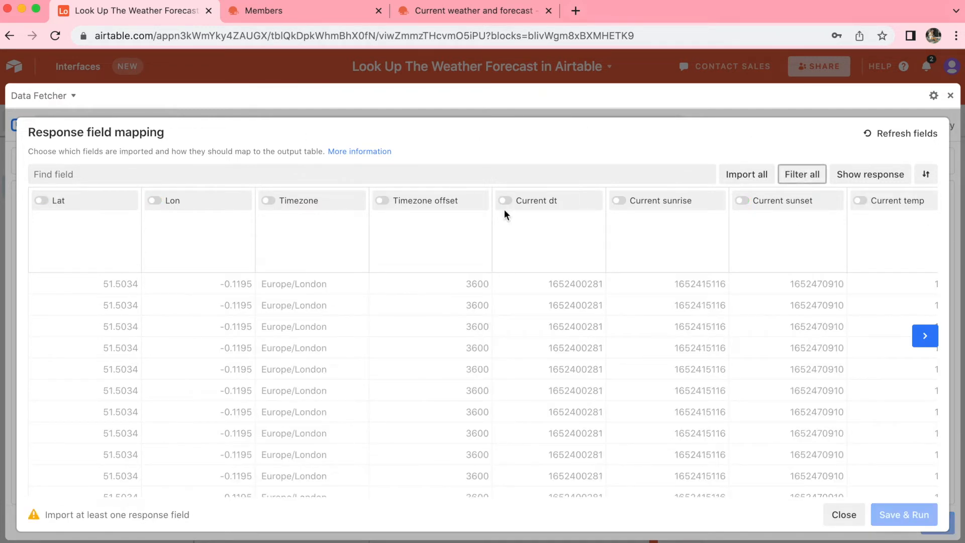
click(153, 176)
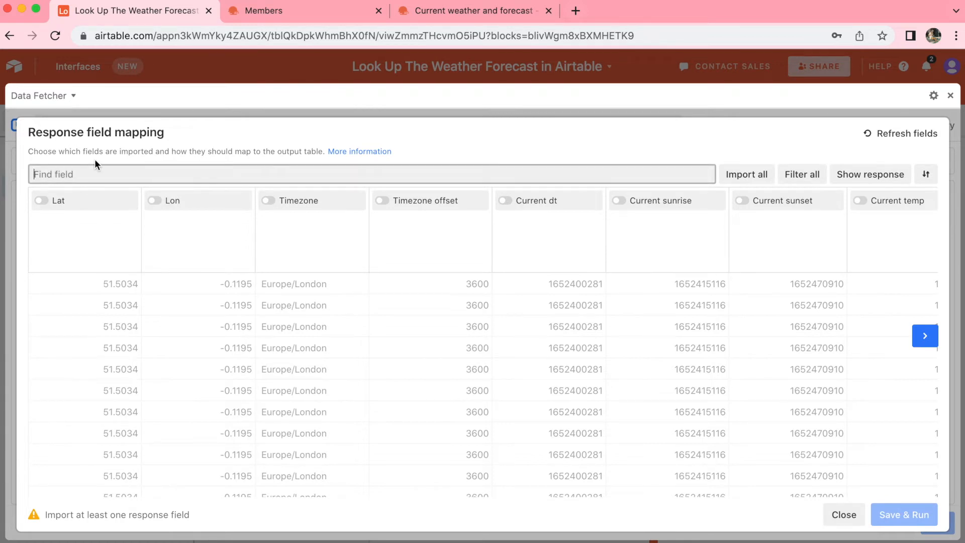
text(hour)
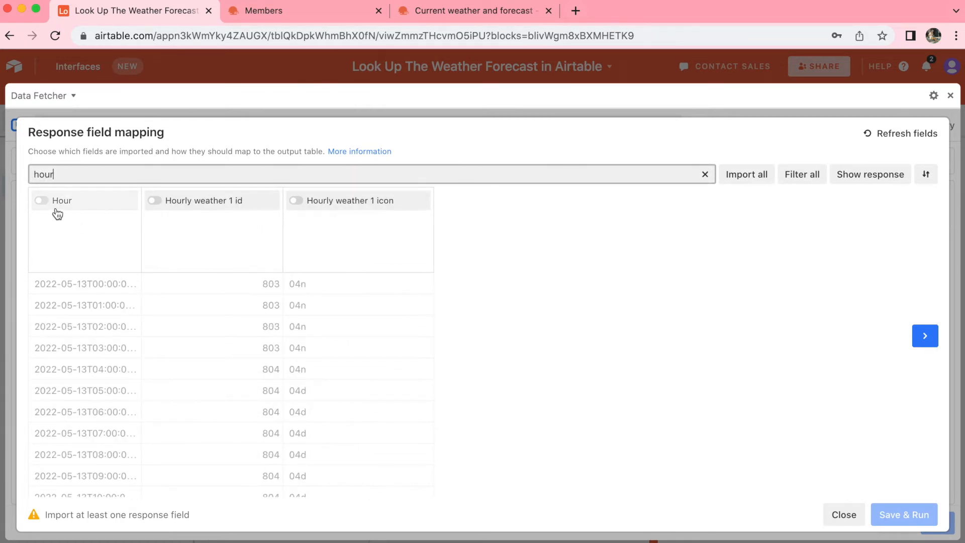
click(55, 204)
Search the response fields for "tem" and include the second matching temperature field in the import.
double_click(43, 174)
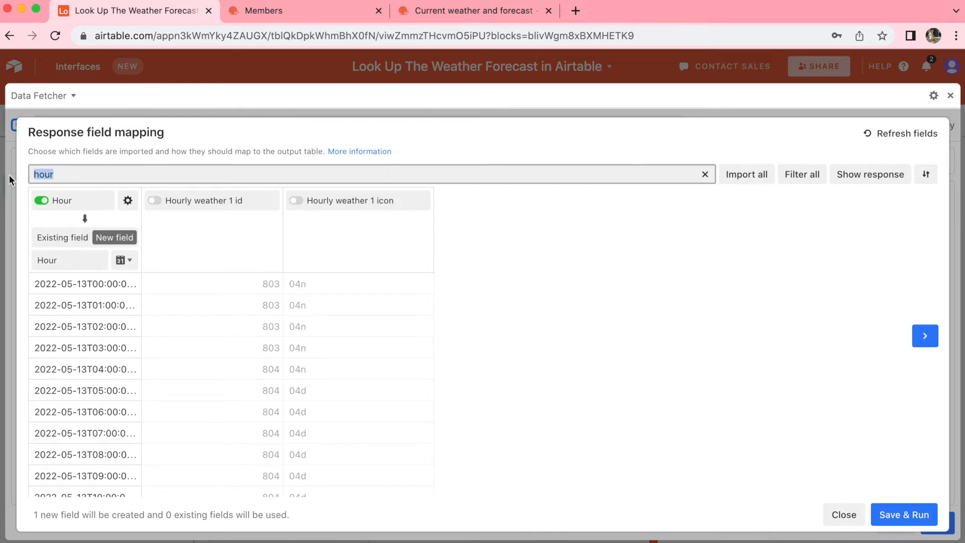
text(tem)
click(156, 202)
Search the response fields for "hum" and "win", and include the Humidity and Wind speed fields in the import.
double_click(48, 174)
text(hum)
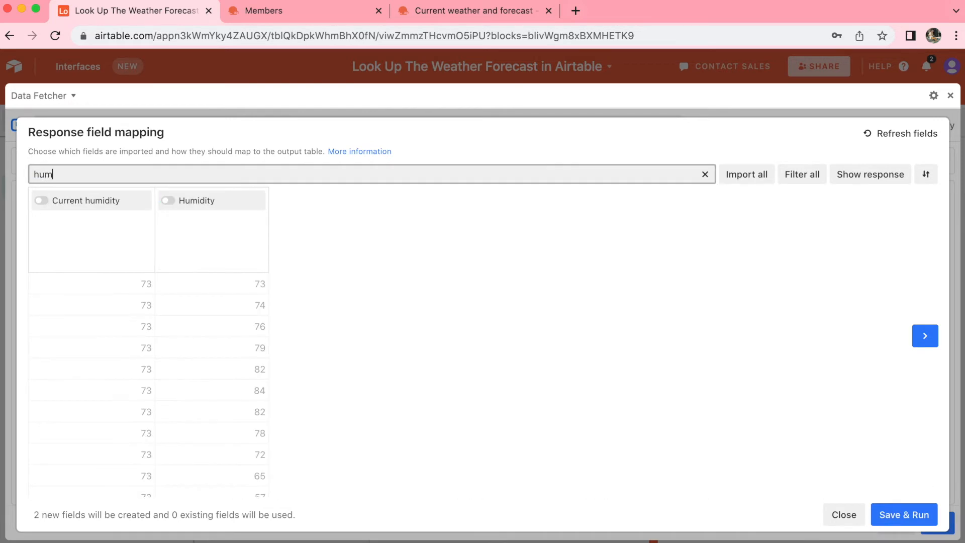
click(166, 200)
double_click(43, 174)
text(win)
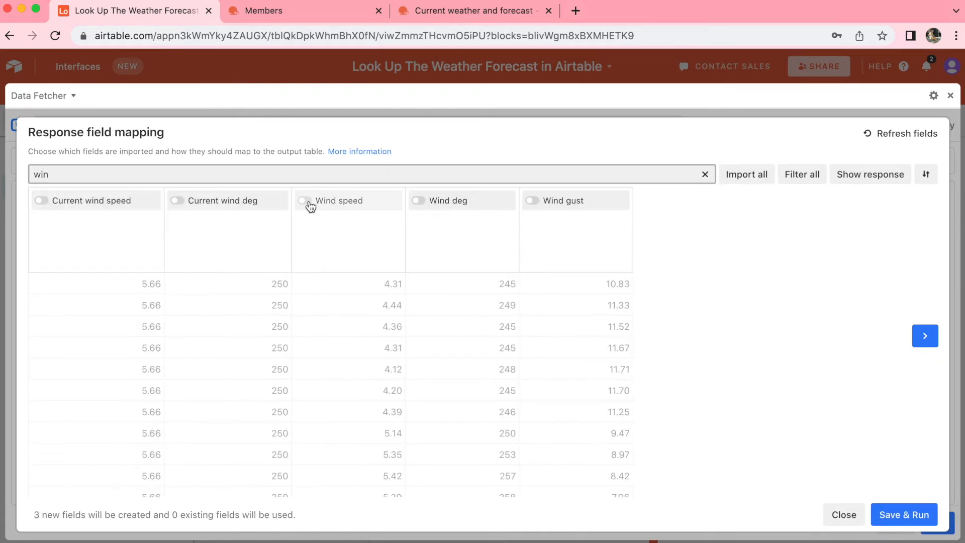
click(306, 201)
Search the response fields for "des", include the Description field in the import, and save and run the request.
drag(59, 174, 12, 169)
text(des)
click(219, 200)
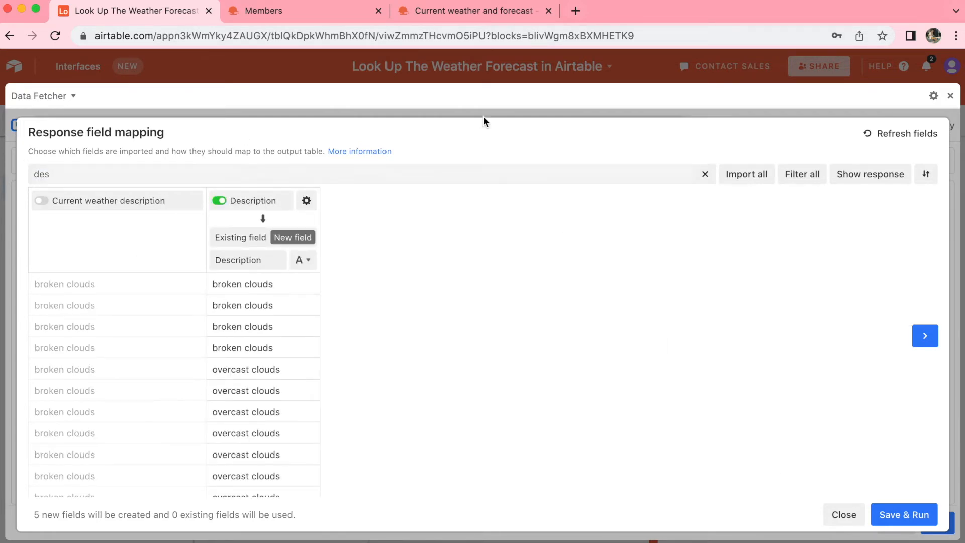
click(903, 515)
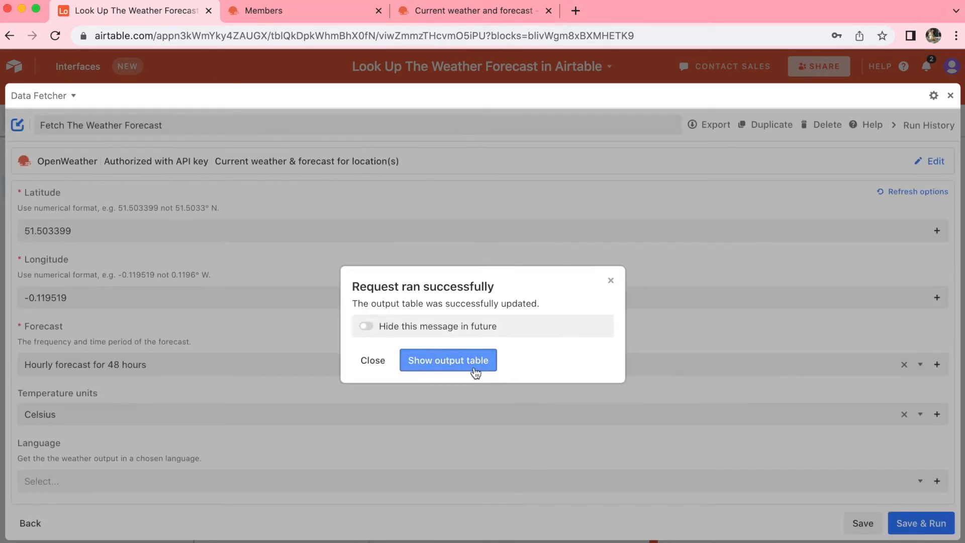
Show the output table and examine the imported hour, temperature, humidity, wind speed and description columns.
click(473, 366)
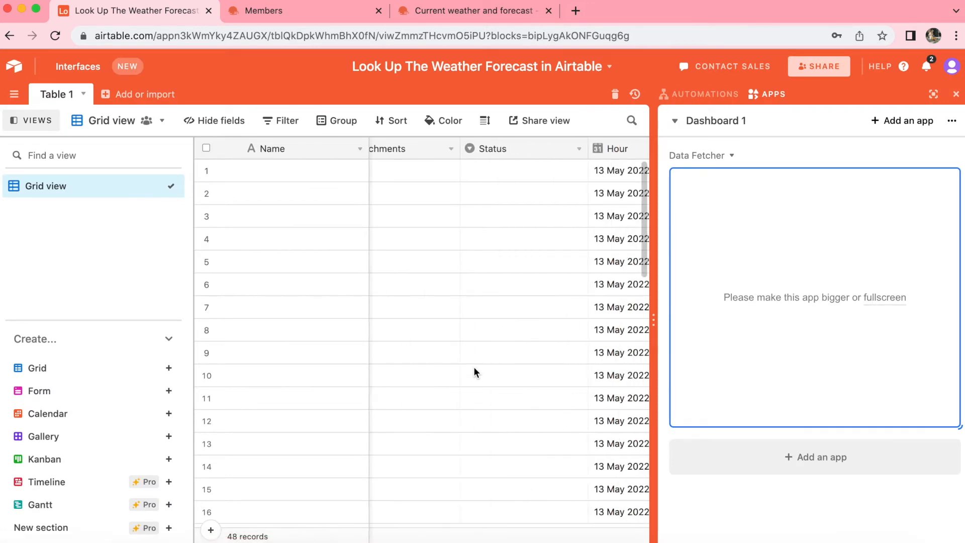
scroll(473, 372, right, 10)
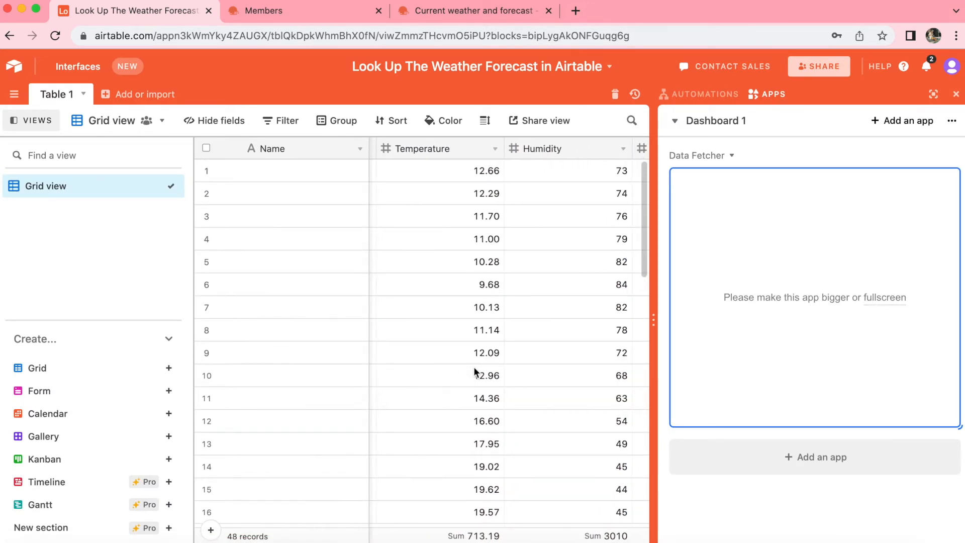
scroll(474, 371, right, 5)
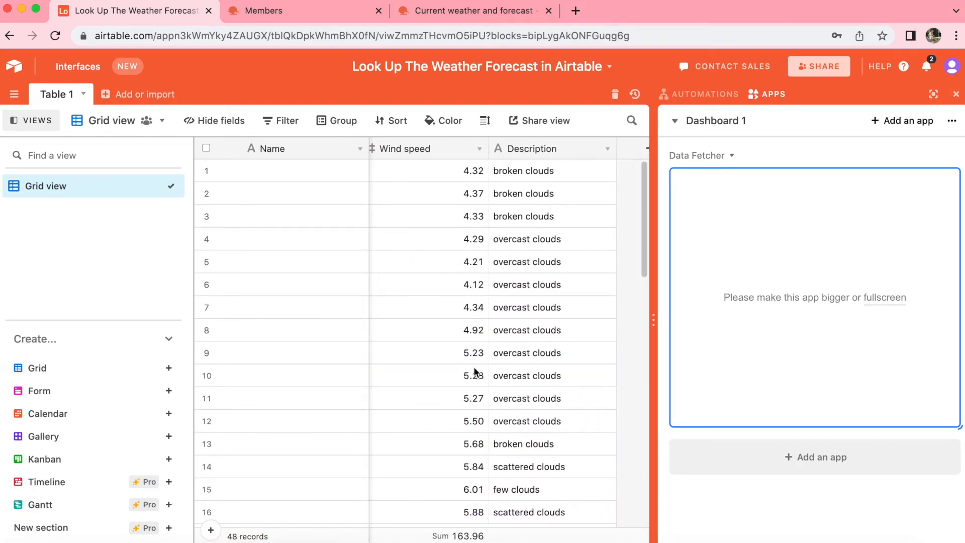
scroll(474, 372, left, 1)
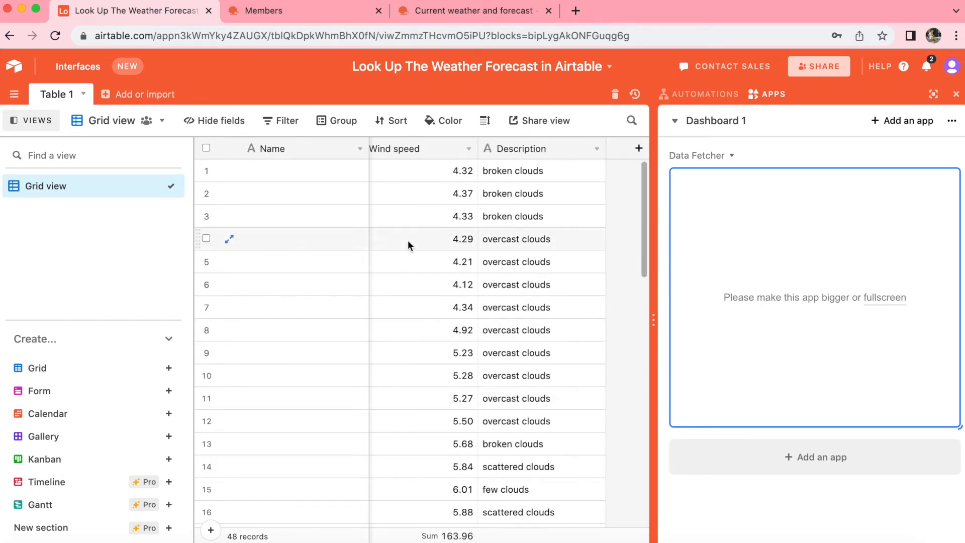
scroll(408, 245, left, 2)
scroll(408, 245, down, 1)
scroll(408, 245, up, 1)
scroll(408, 246, left, 1)
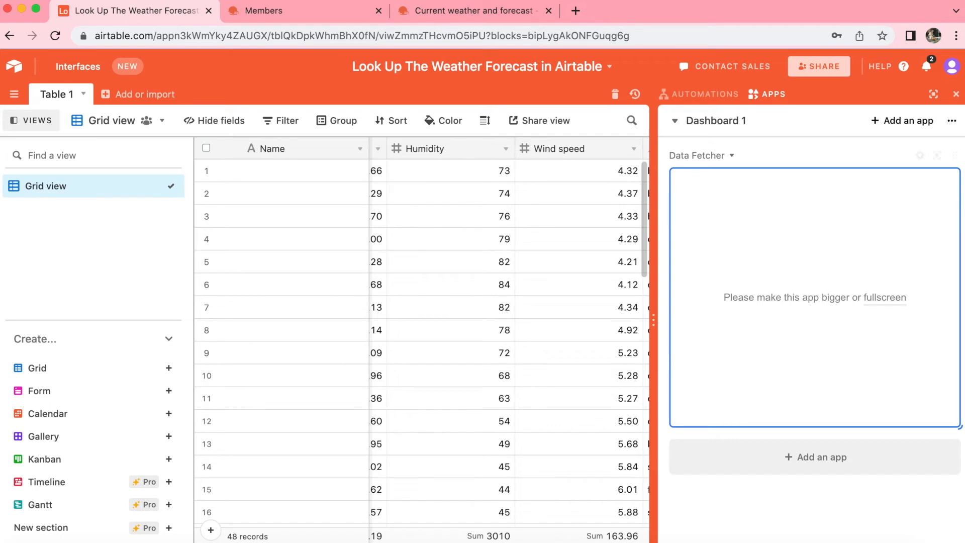
Reopen Data Fetcher in full screen and start adding an Airtable API key in the request's Schedule section.
click(937, 156)
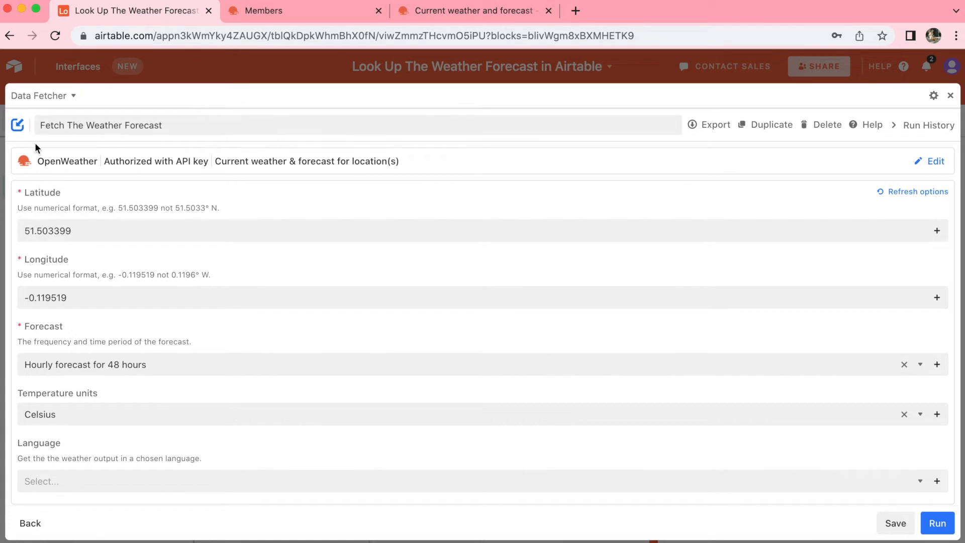
scroll(240, 323, down, 5)
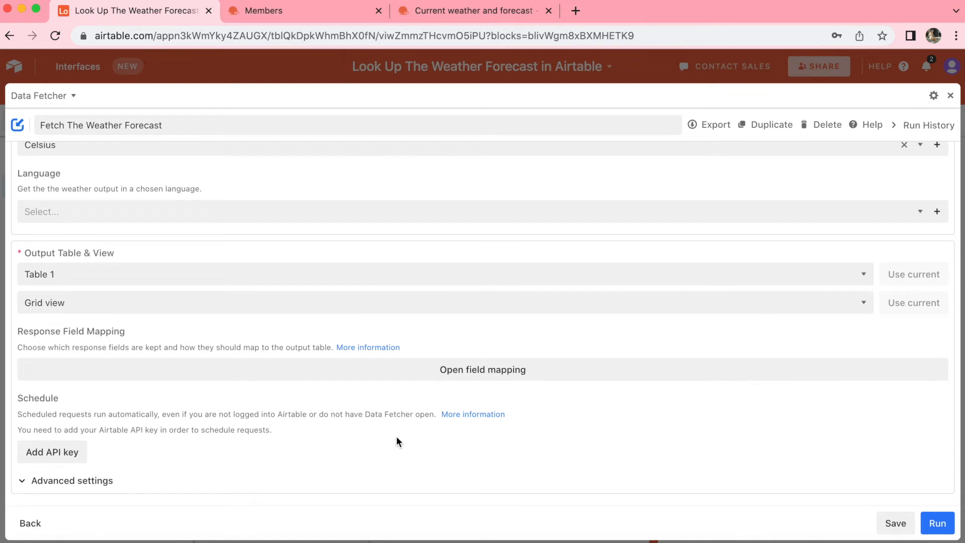
click(35, 457)
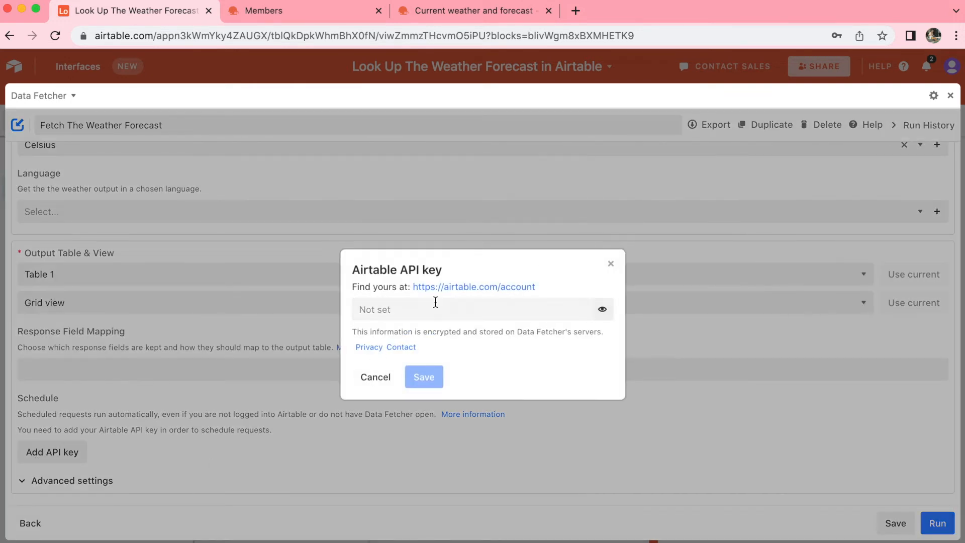
Open the linked Airtable account page and generate a personal API key.
click(508, 288)
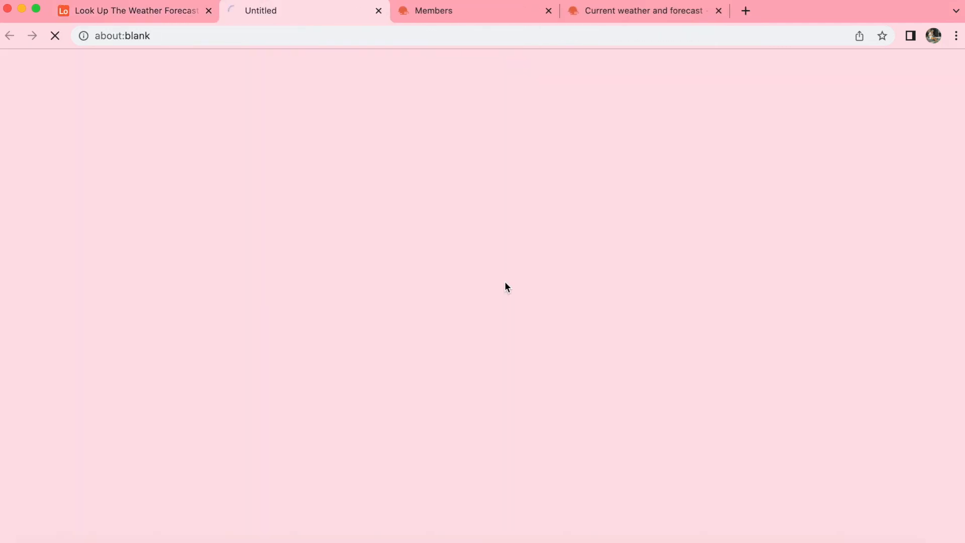
scroll(780, 307, down, 1)
scroll(780, 310, down, 1)
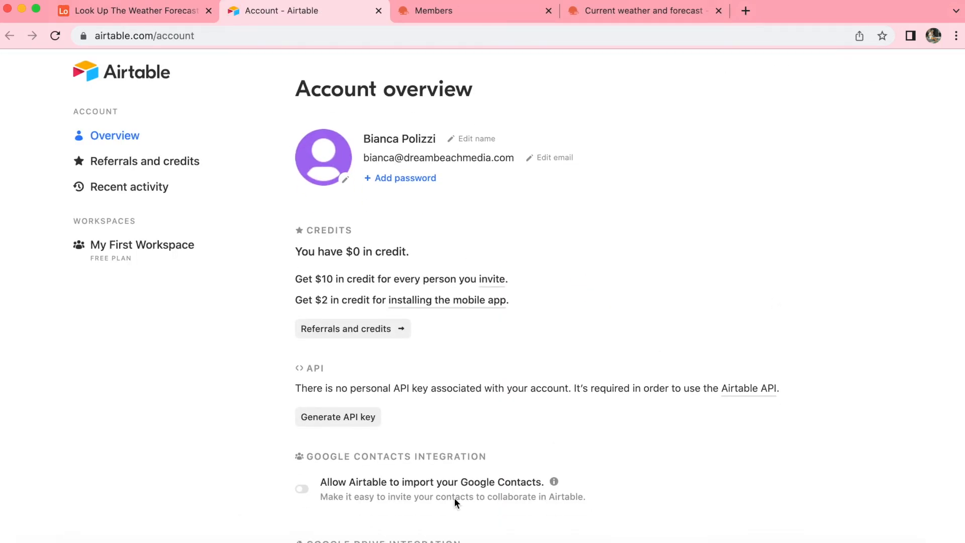
click(345, 426)
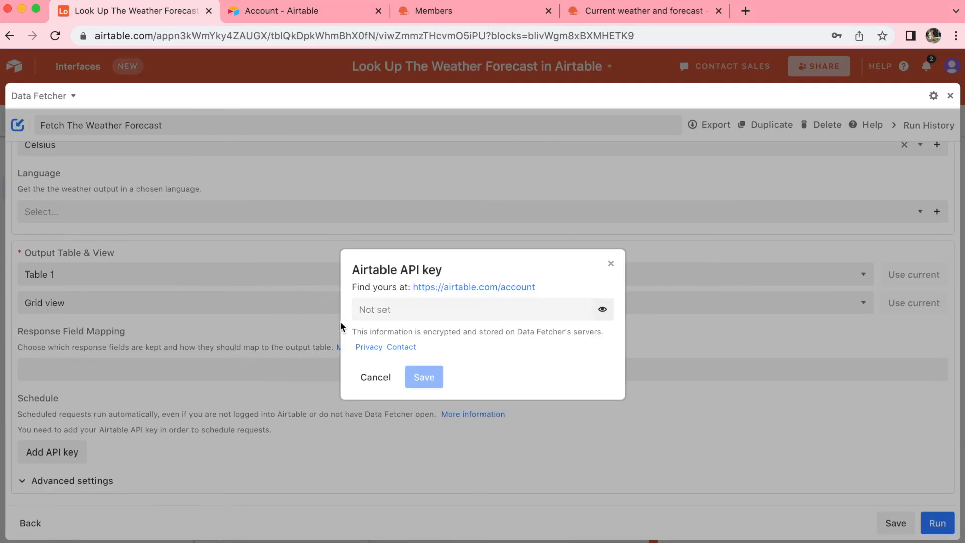
Paste the Airtable API key into the API key field in Data Fetcher and save it.
click(403, 313)
key(super+v)
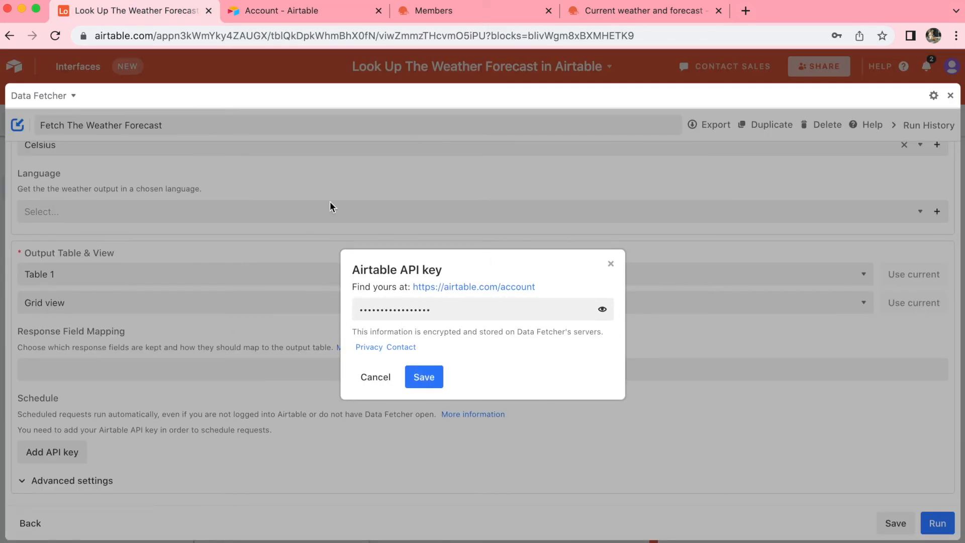
click(421, 379)
click(417, 381)
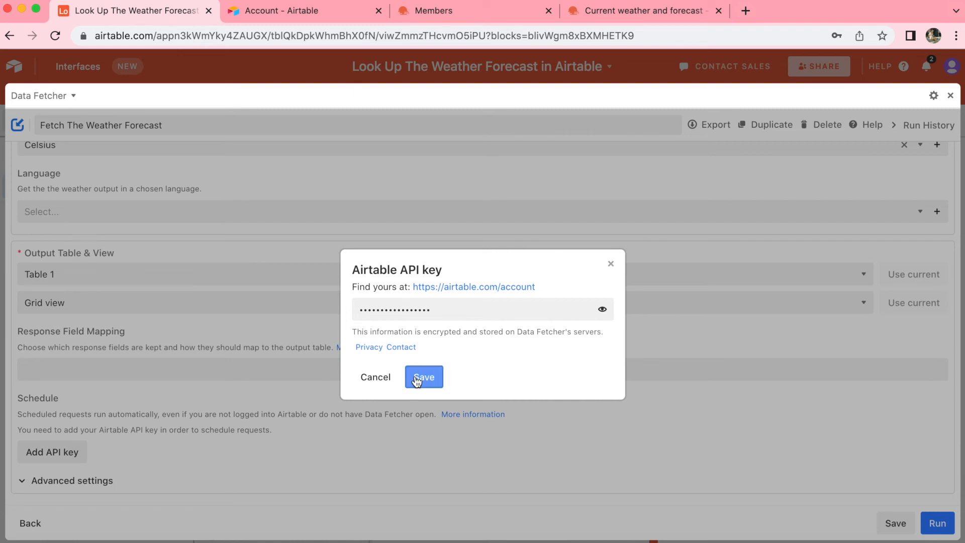
Turn on scheduling for the weather forecast request.
scroll(367, 463, down, 2)
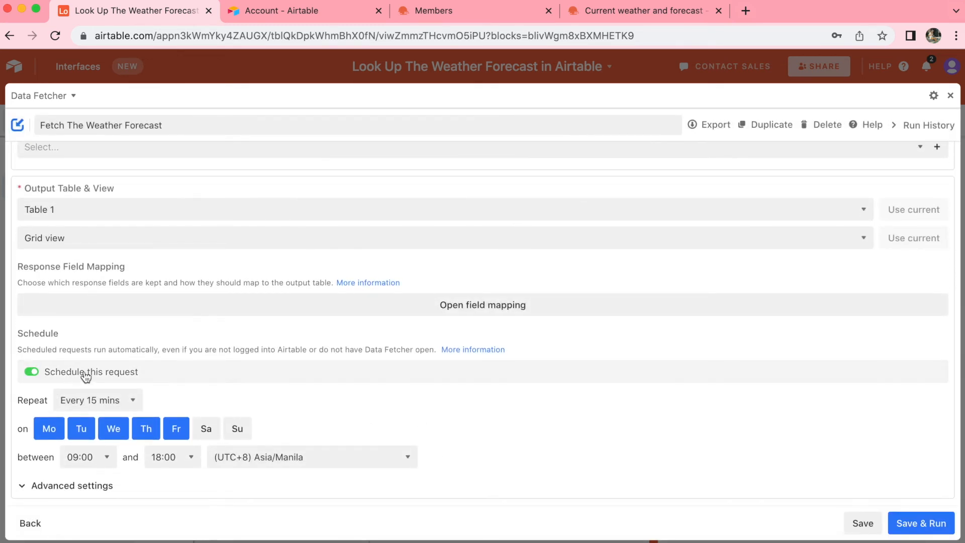
click(31, 374)
click(32, 447)
click(36, 375)
click(32, 447)
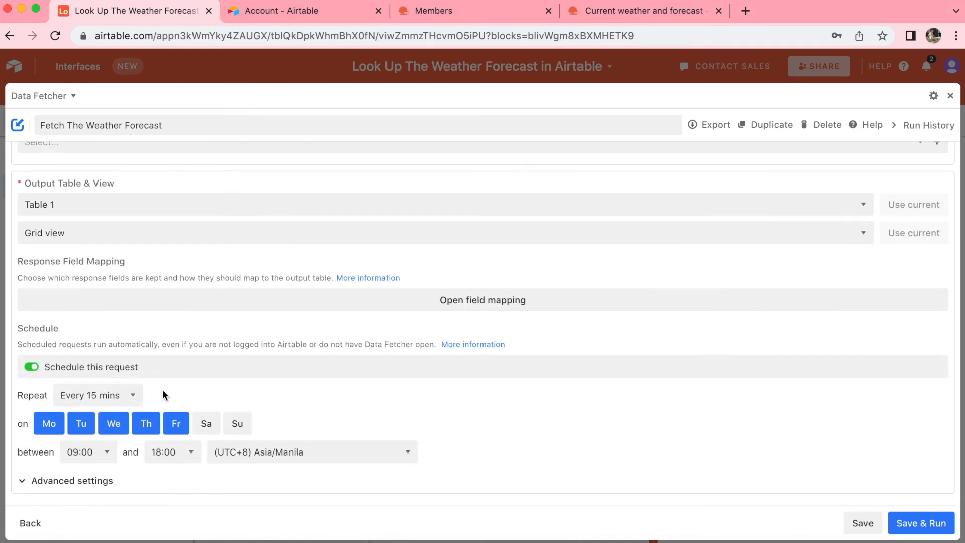
Add Saturday and Sunday to the request's scheduled days and save the request.
click(201, 424)
click(235, 424)
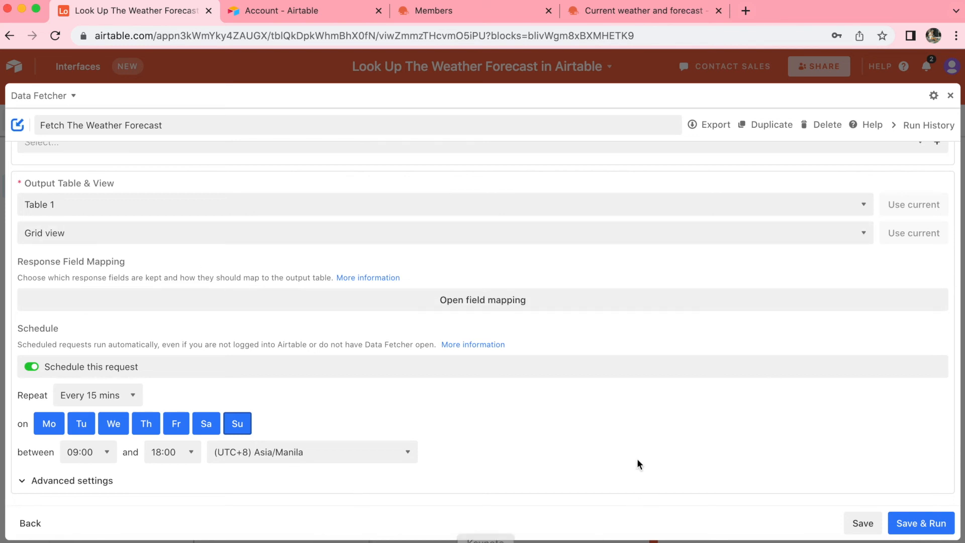
click(863, 523)
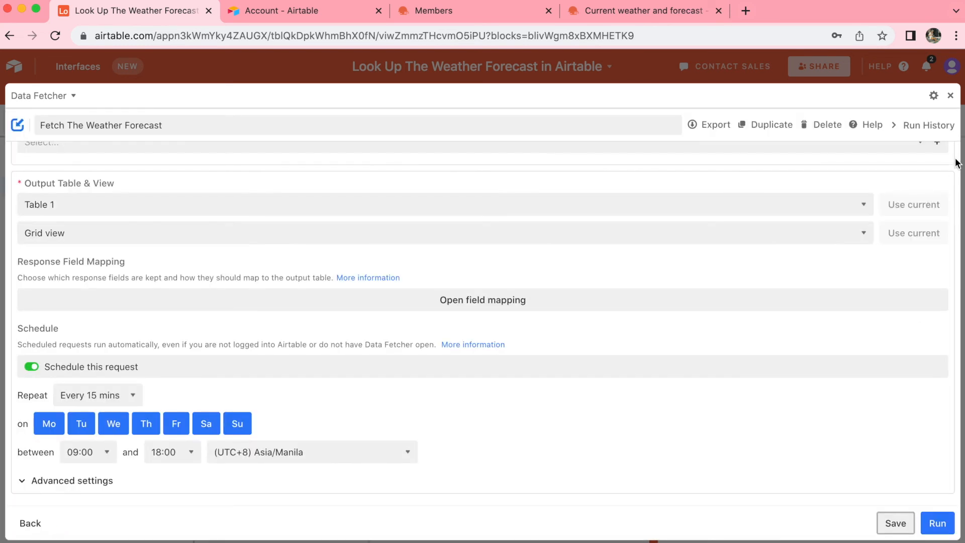
Close the full-screen Data Fetcher view and look through the forecast records in Table 1.
click(951, 96)
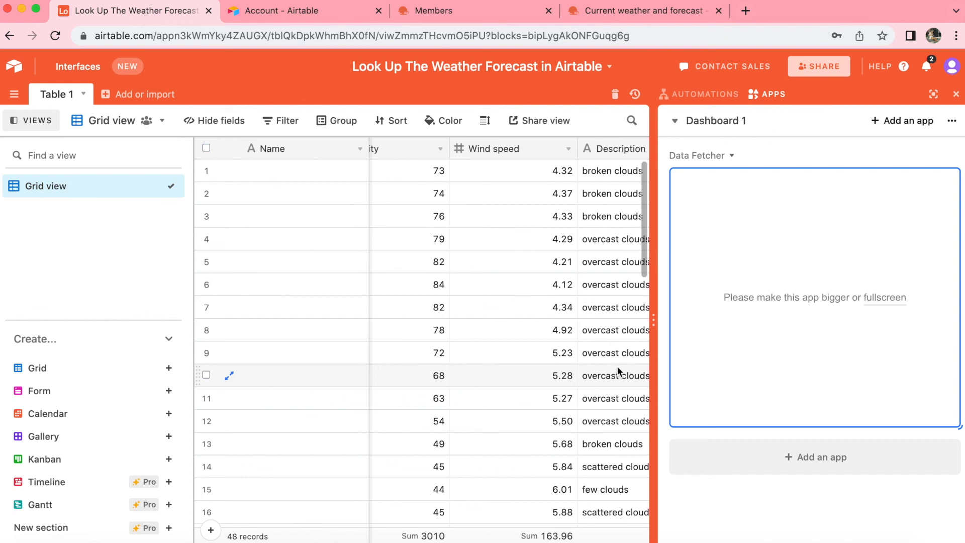
scroll(618, 371, right, 5)
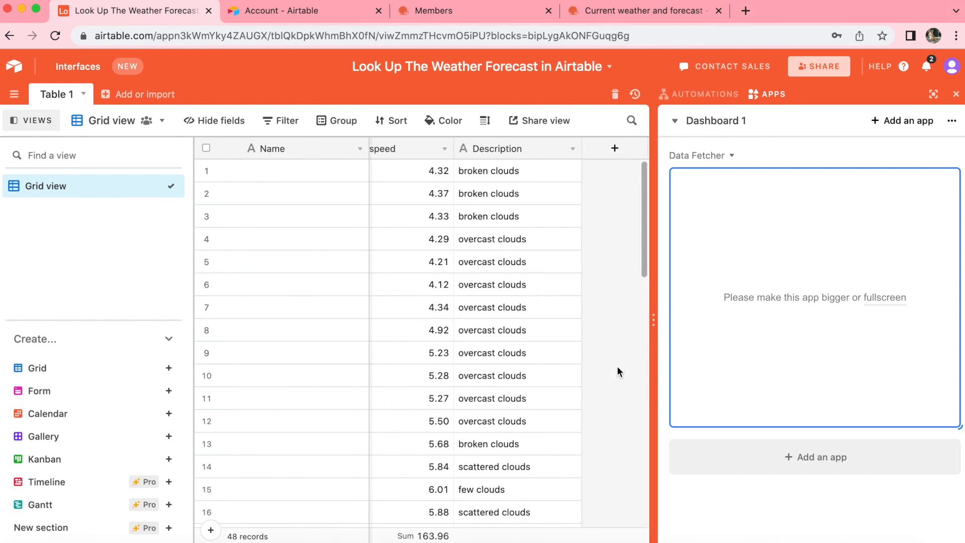
scroll(618, 371, down, 4)
scroll(618, 371, down, 5)
scroll(618, 371, left, 1)
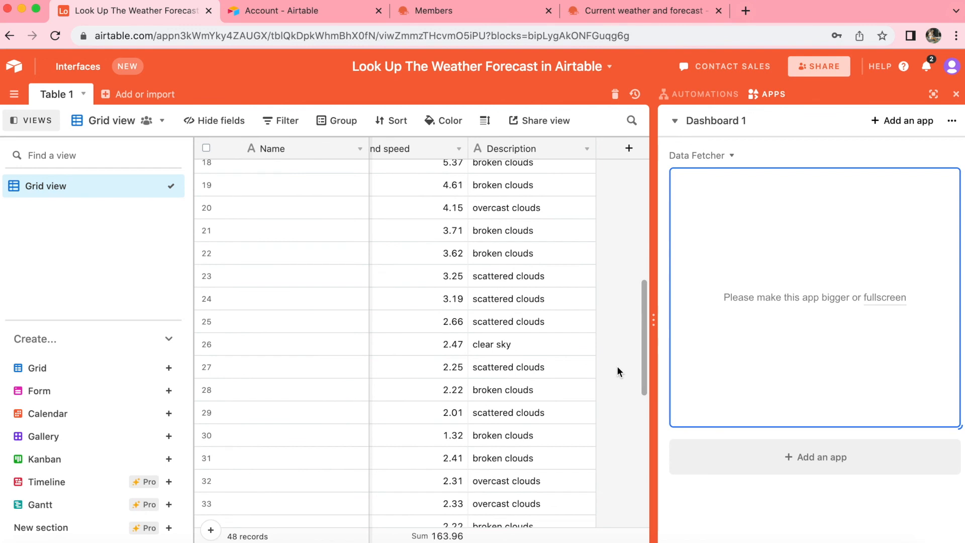